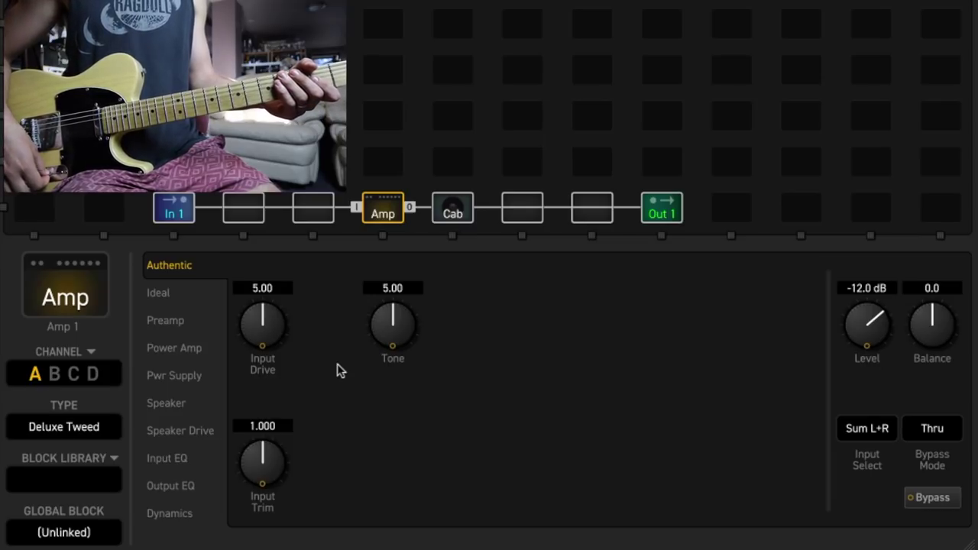
- Set the Deluxe Tweed amp's Tone to 7.05 and Input Drive to 4.53
{"action": "left_click", "coordinate": [450, 212]}
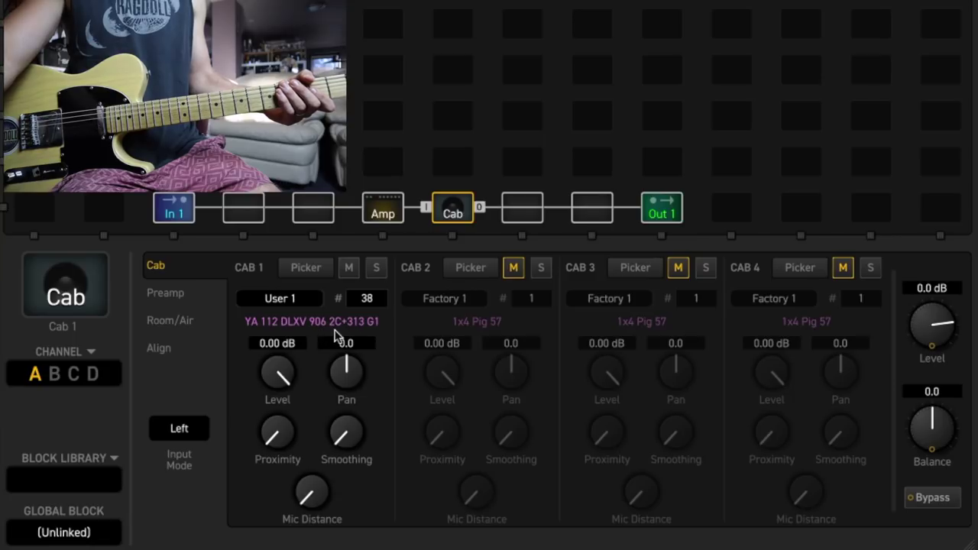
{"action": "left_click", "coordinate": [379, 215]}
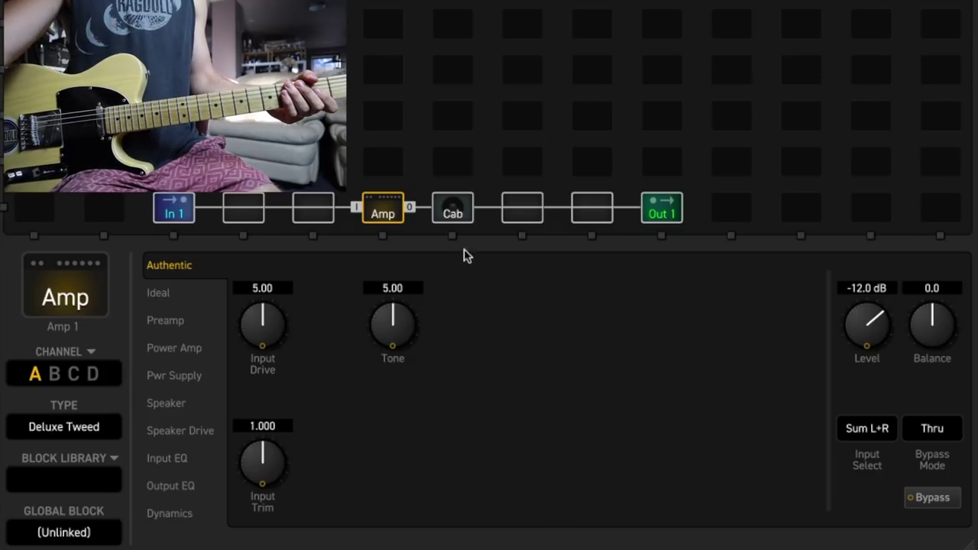
{"action": "left_click_drag", "start_coordinate": [391, 322], "coordinate": [413, 277]}
{"action": "mouse_move", "coordinate": [285, 321]}
{"action": "left_mouse_down"}
{"action": "mouse_move", "coordinate": [264, 332]}
{"action": "mouse_move", "coordinate": [270, 322]}
{"action": "left_mouse_up"}
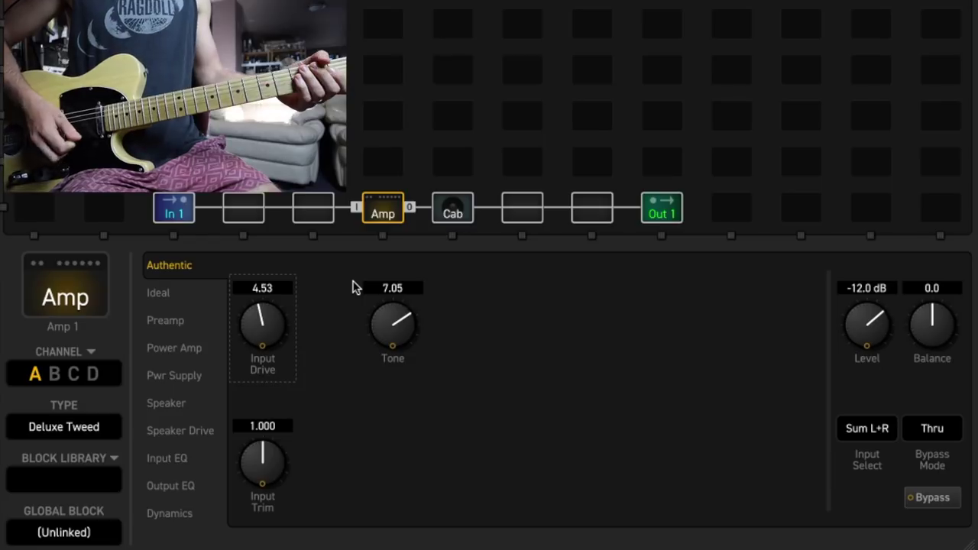
- On the Cab block's Room/Air page, set Room Level to 34.2% and Floor Reflections to 27.1%
{"action": "left_click", "coordinate": [454, 215]}
{"action": "left_click", "coordinate": [180, 325]}
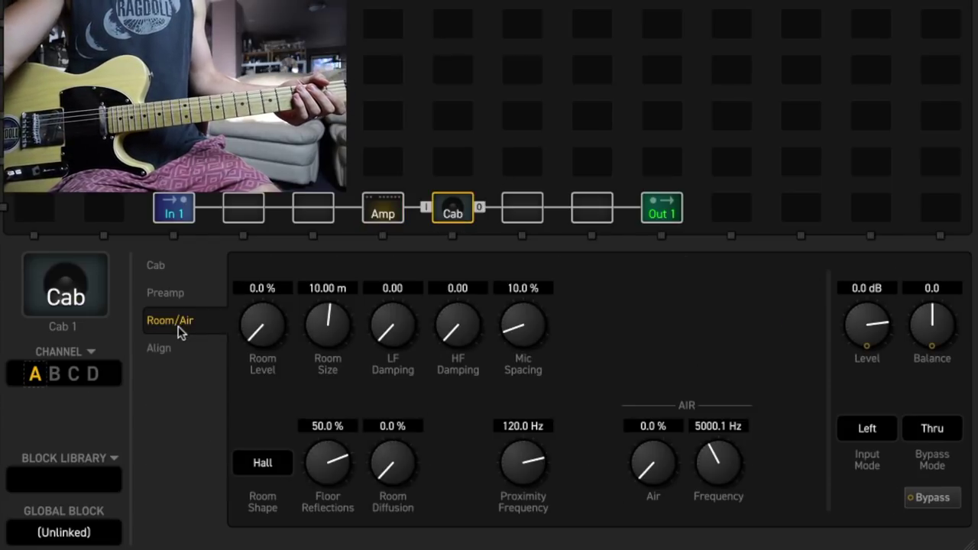
{"action": "left_click_drag", "start_coordinate": [260, 337], "coordinate": [267, 196]}
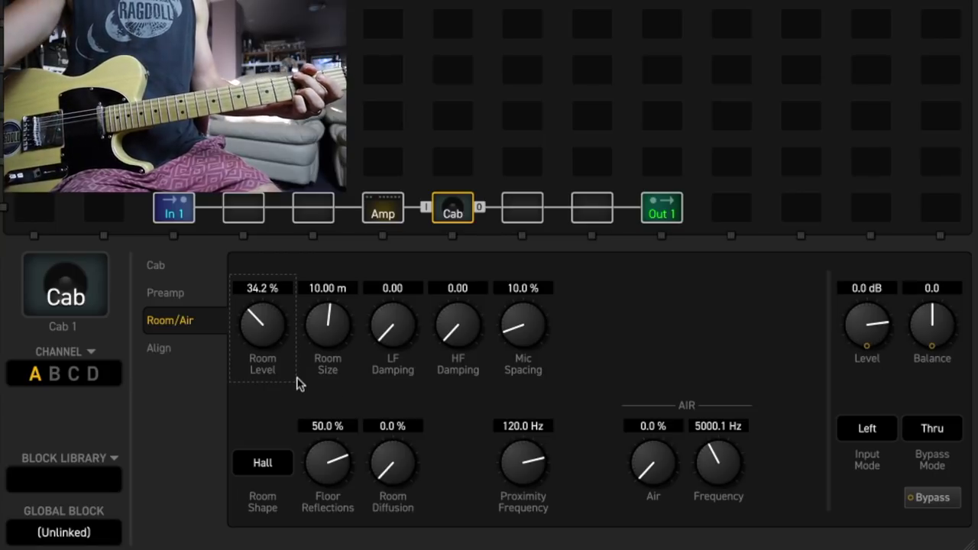
{"action": "left_click_drag", "start_coordinate": [316, 460], "coordinate": [317, 507]}
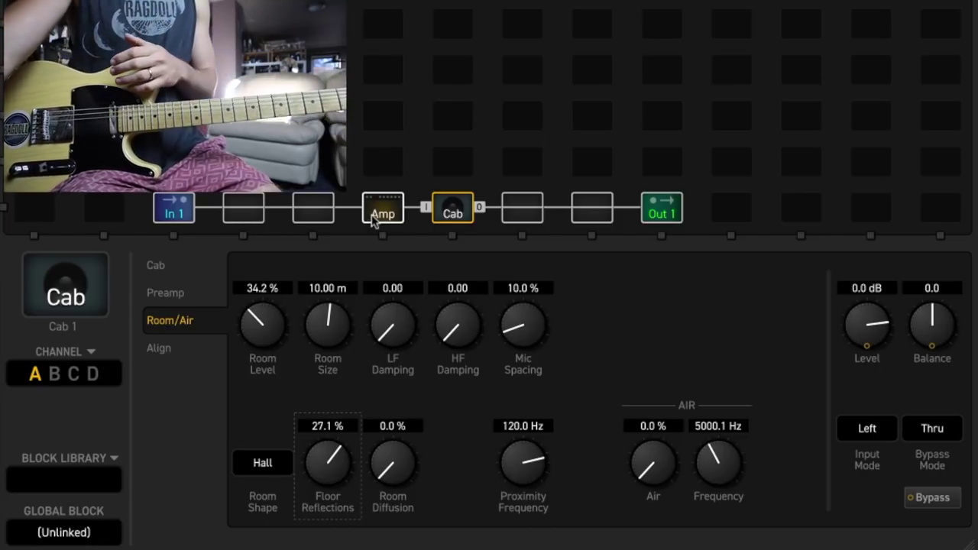
- Insert a Drive 1 block into the empty slot just left of the amp
{"action": "right_click", "coordinate": [319, 219]}
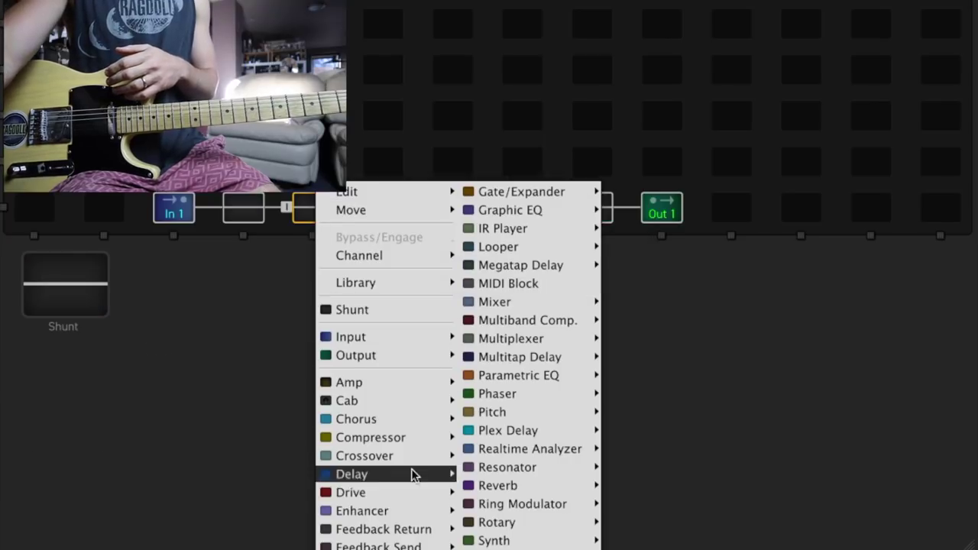
{"action": "mouse_move", "coordinate": [415, 493]}
{"action": "left_click", "coordinate": [484, 435]}
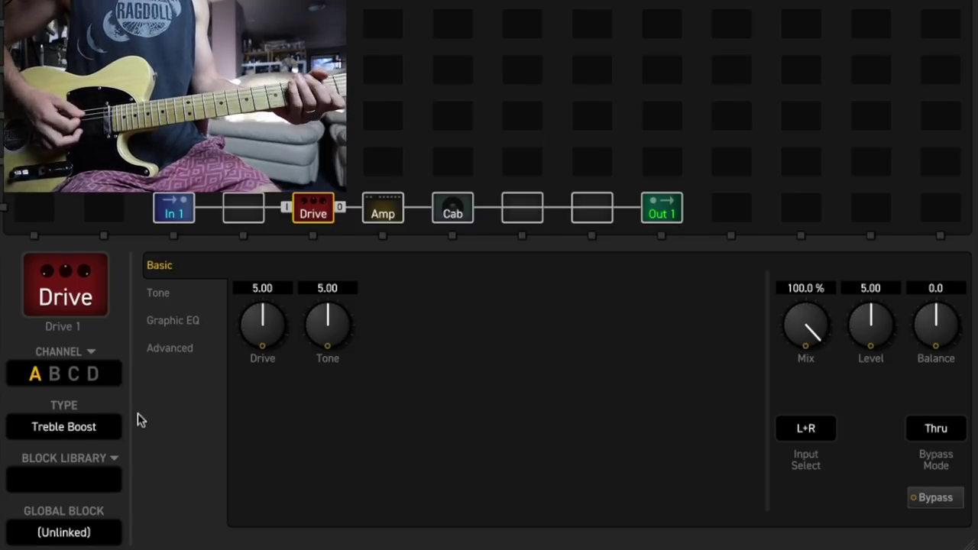
{"action": "left_click", "coordinate": [102, 426]}
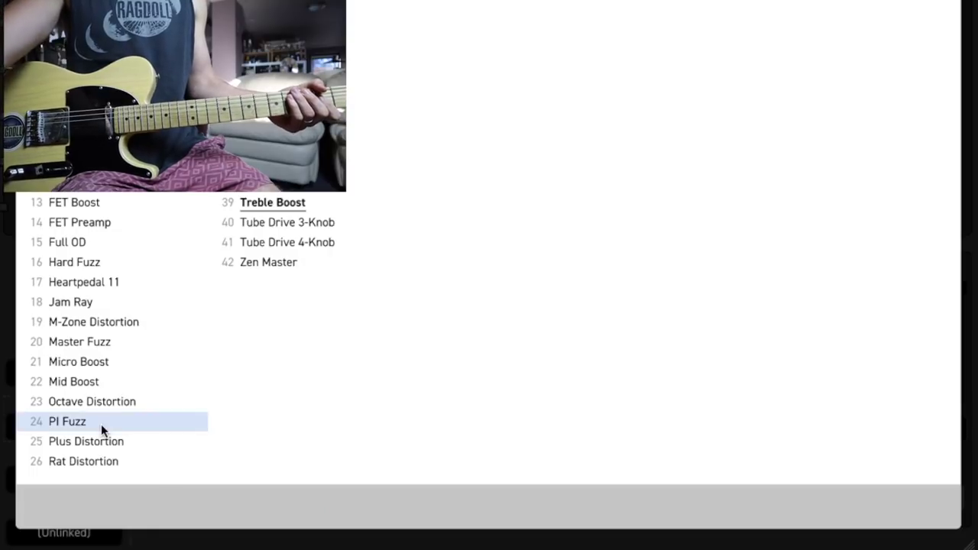
- Switch the drive to Tone Of Kings with Drive 8.09, Tone 3.44 and Level 7.90
{"action": "left_click", "coordinate": [313, 182]}
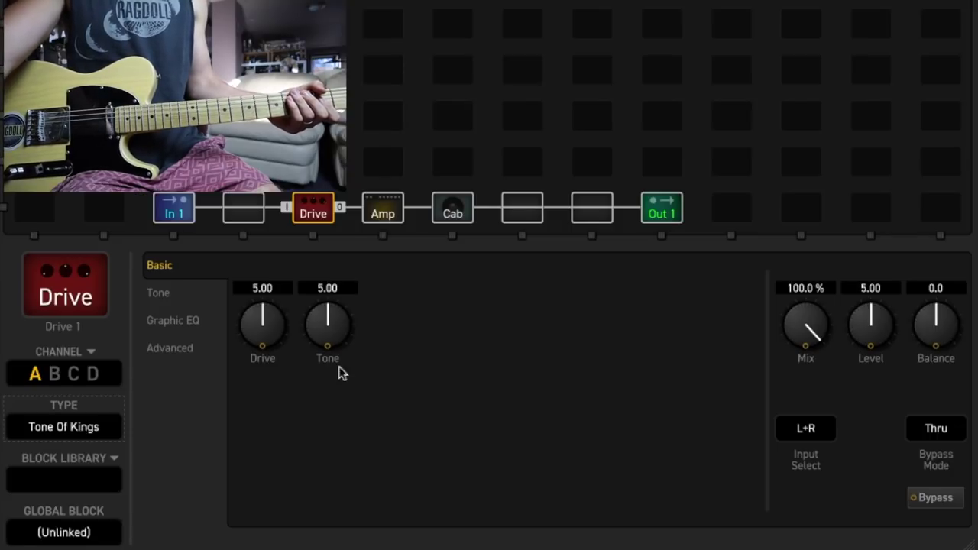
{"action": "left_click_drag", "start_coordinate": [265, 299], "coordinate": [277, 234]}
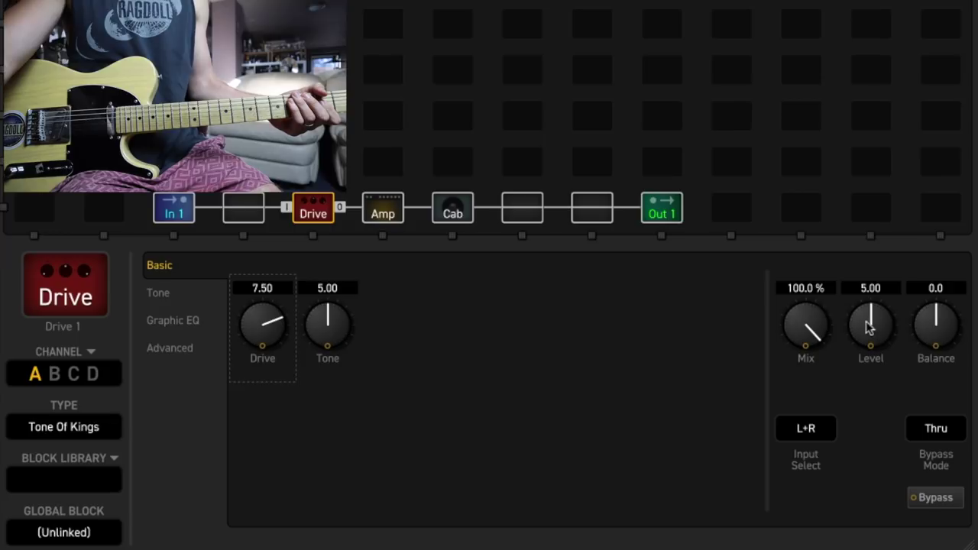
{"action": "left_click_drag", "start_coordinate": [868, 320], "coordinate": [888, 226]}
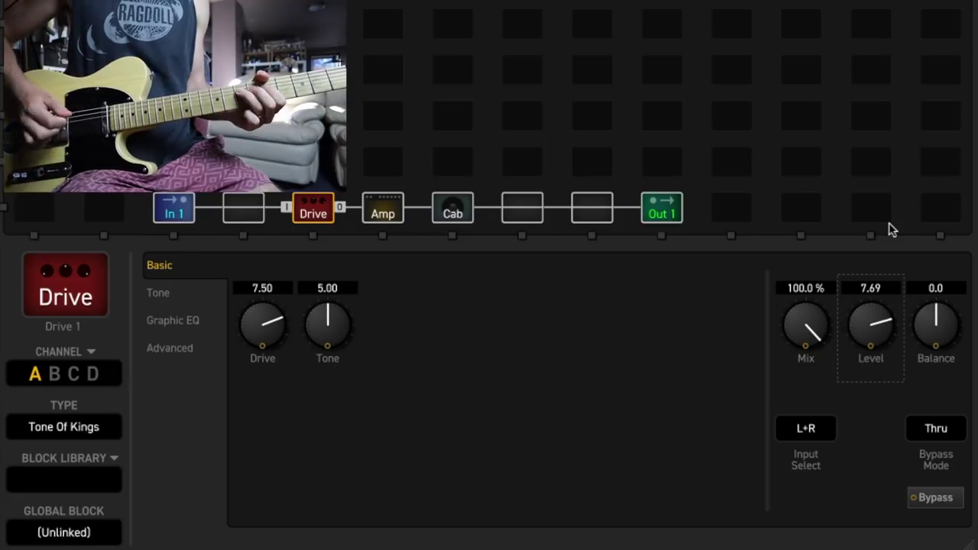
{"action": "left_click_drag", "start_coordinate": [324, 341], "coordinate": [257, 304]}
{"action": "left_click_drag", "start_coordinate": [872, 324], "coordinate": [870, 314]}
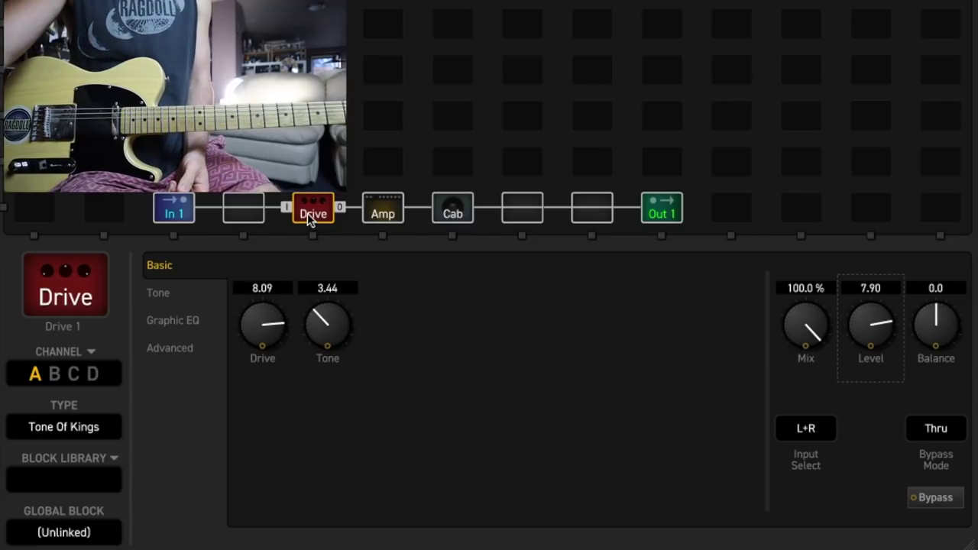
- Move the Drive block one slot earlier and insert a Delay 1 block in the freed slot
{"action": "left_click_drag", "start_coordinate": [308, 213], "coordinate": [251, 212]}
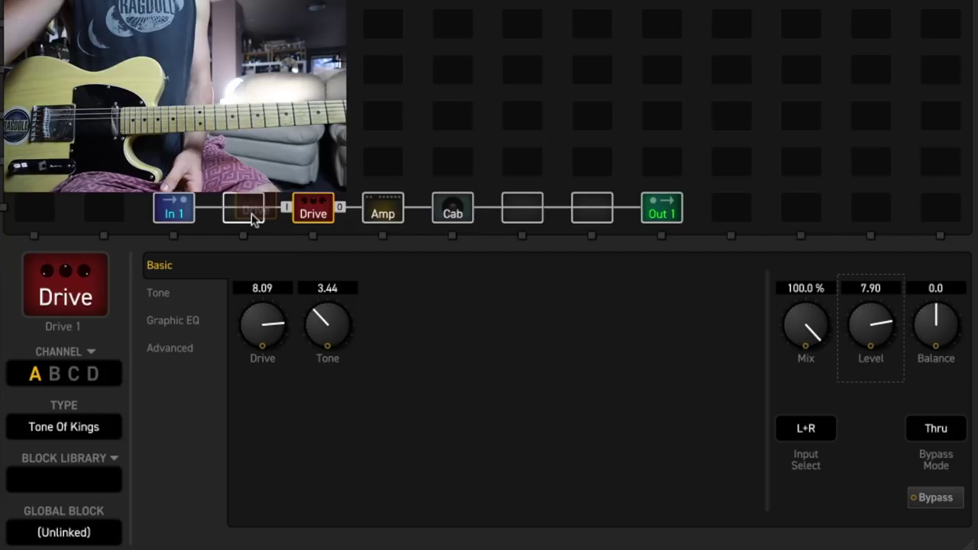
{"action": "left_click_drag", "start_coordinate": [254, 219], "coordinate": [254, 219]}
{"action": "right_click", "coordinate": [324, 217]}
{"action": "mouse_move", "coordinate": [367, 475]}
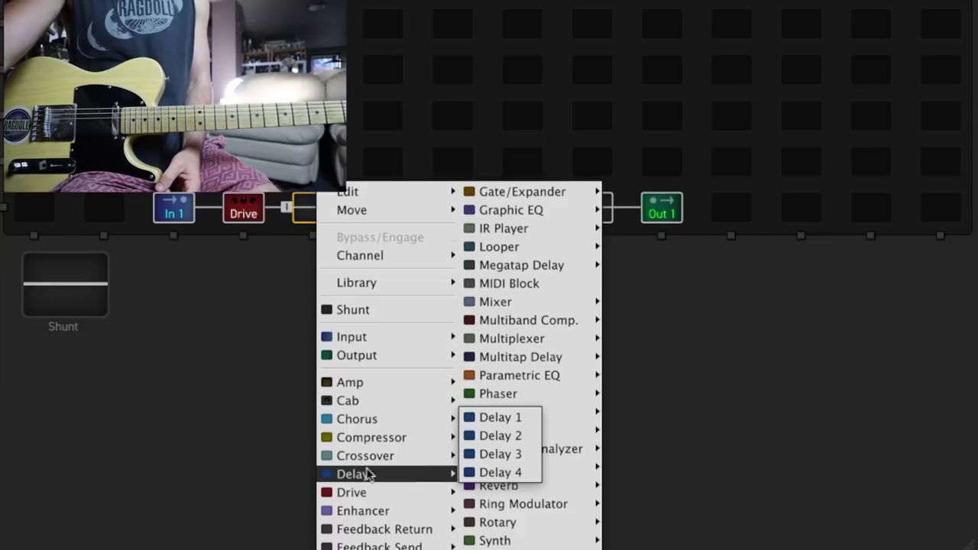
{"action": "left_click", "coordinate": [486, 420]}
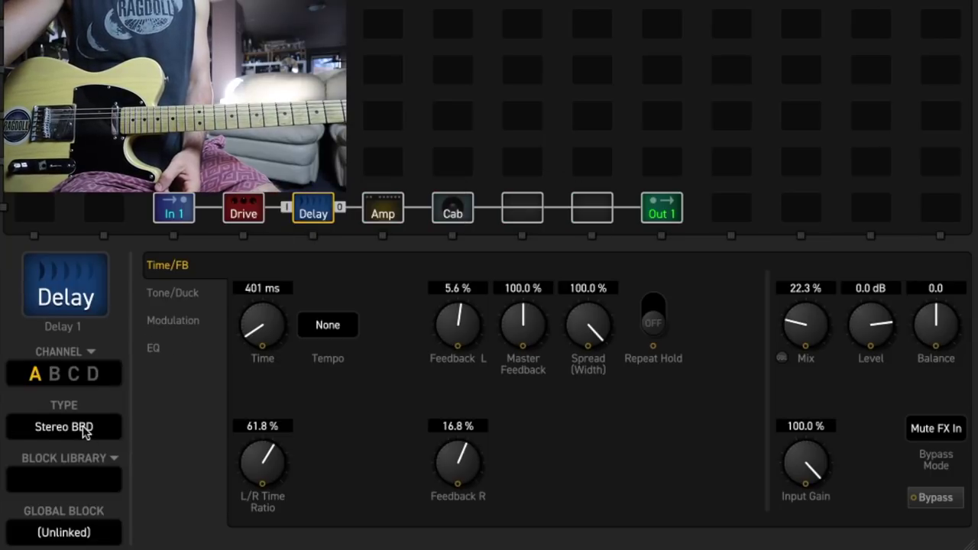
- Set the delay to Mono Tape with Mix 14.0% and Head 1 Time 259 ms
{"action": "left_click", "coordinate": [86, 429]}
{"action": "left_click", "coordinate": [105, 308]}
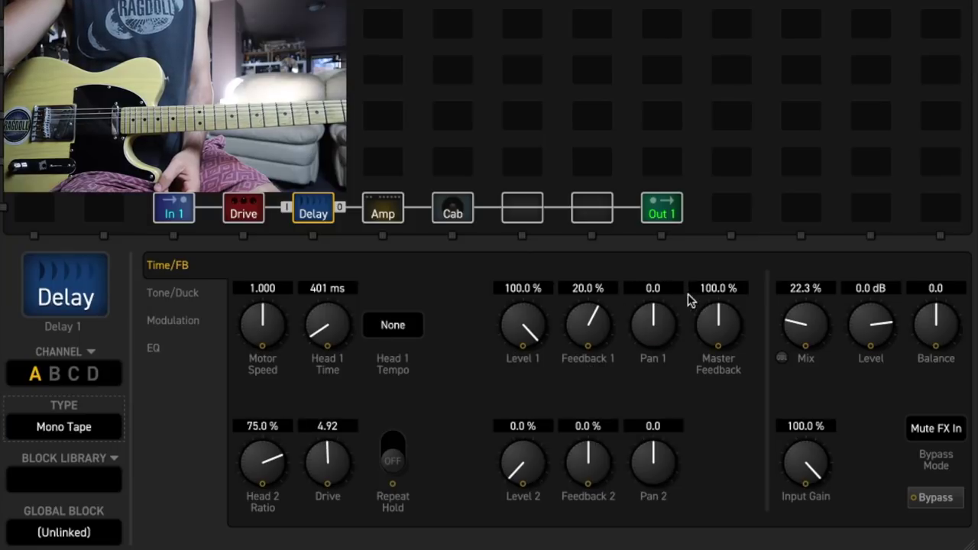
{"action": "left_click_drag", "start_coordinate": [799, 321], "coordinate": [801, 346]}
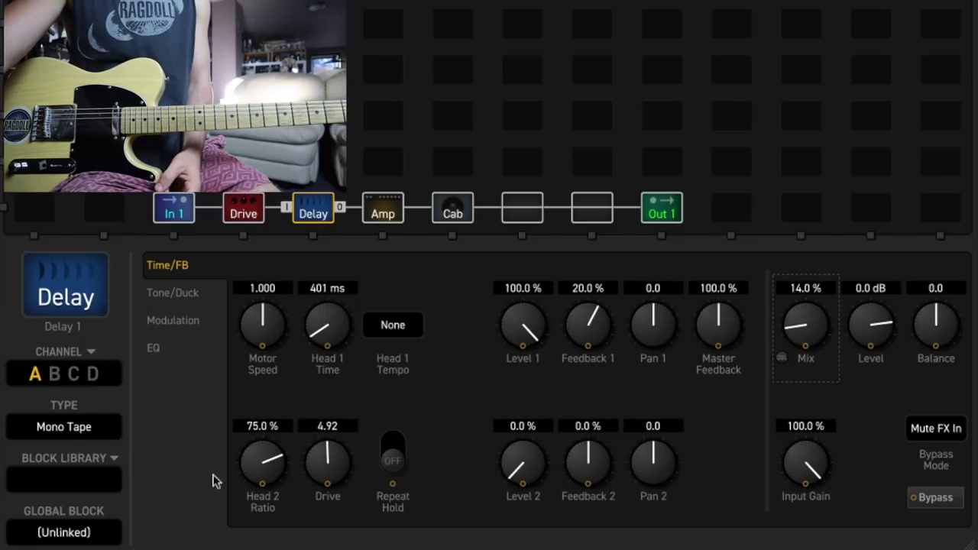
{"action": "left_click_drag", "start_coordinate": [308, 313], "coordinate": [395, 293]}
{"action": "scroll", "coordinate": [330, 328], "scroll_direction": "up", "scroll_amount": 4}
{"action": "scroll", "coordinate": [329, 328], "scroll_direction": "up", "scroll_amount": 3}
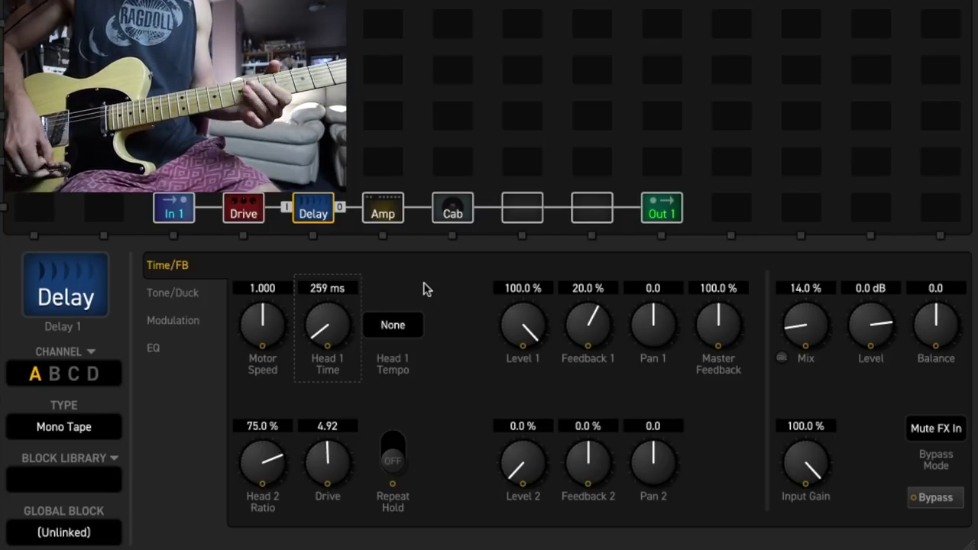
- Bypass the Drive and Delay blocks, then return to the Deluxe Tweed amp's settings
{"action": "left_click", "coordinate": [254, 216]}
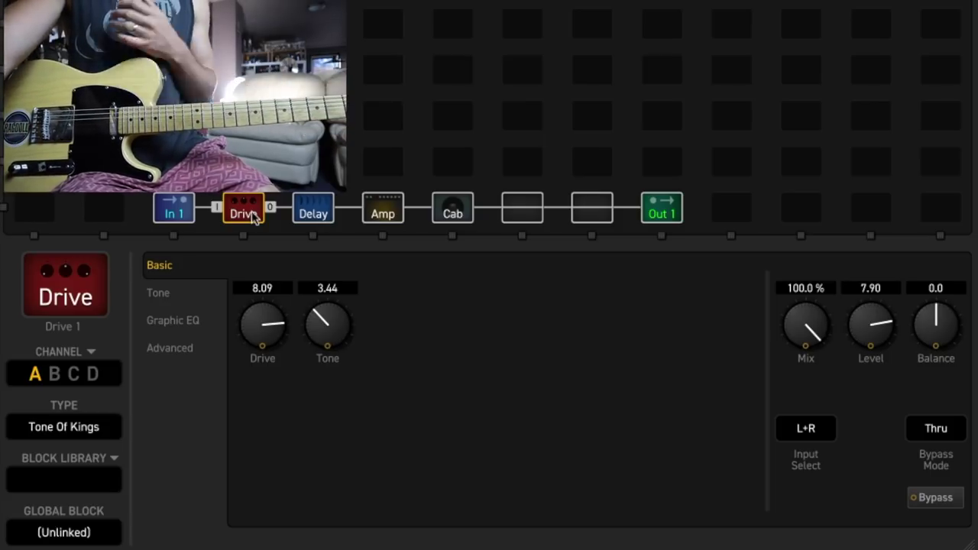
{"action": "left_click", "coordinate": [324, 213]}
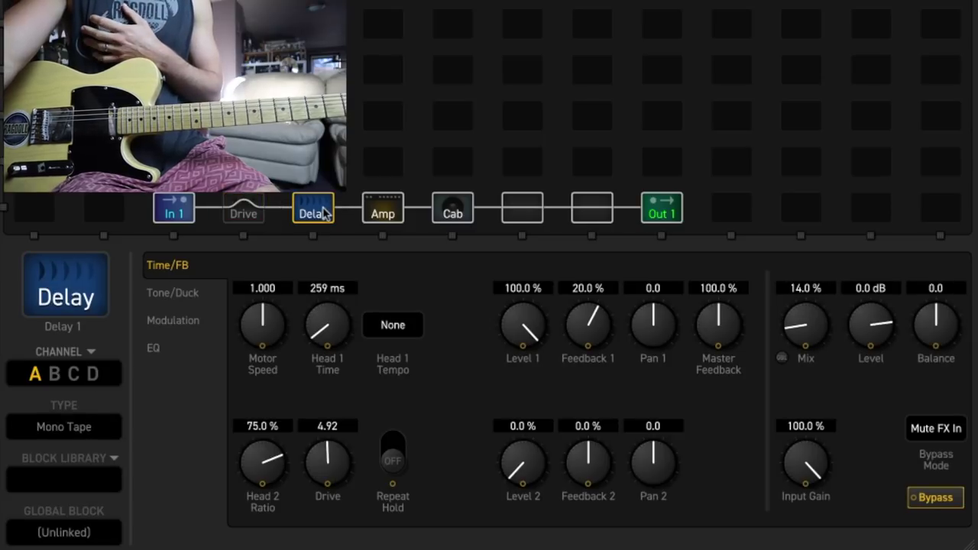
{"action": "left_click", "coordinate": [382, 215]}
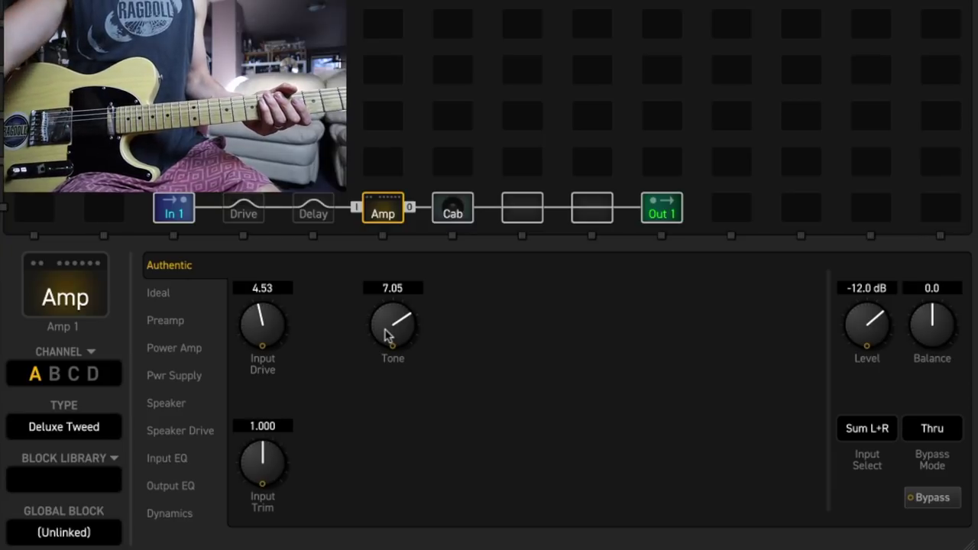
- Raise the Deluxe Tweed's Tone to 9.10 and lower its Input Drive to 3.70
{"action": "mouse_move", "coordinate": [386, 334]}
{"action": "left_mouse_down"}
{"action": "mouse_move", "coordinate": [396, 262]}
{"action": "mouse_move", "coordinate": [386, 327]}
{"action": "left_mouse_up"}
{"action": "scroll", "coordinate": [385, 327], "scroll_direction": "up", "scroll_amount": 1}
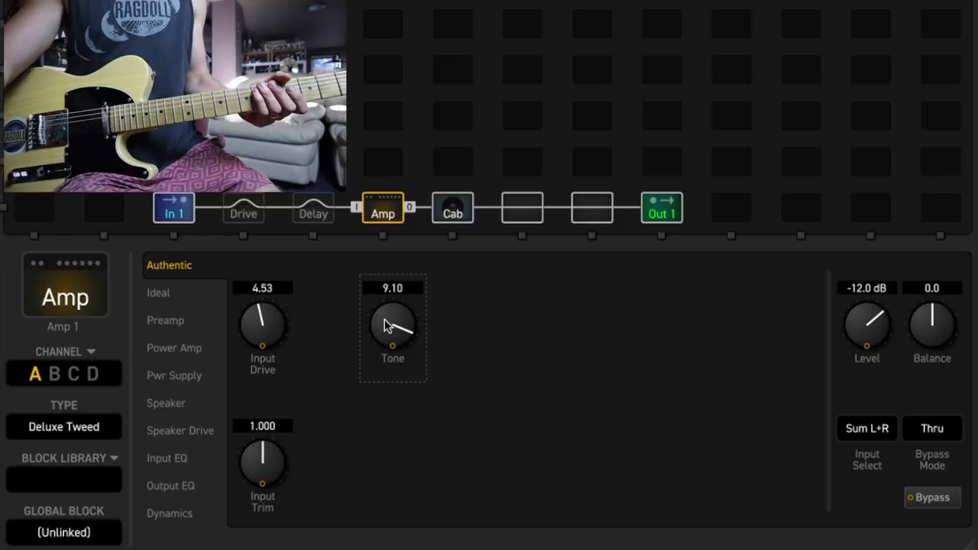
{"action": "scroll", "coordinate": [252, 343], "scroll_direction": "down", "scroll_amount": 5}
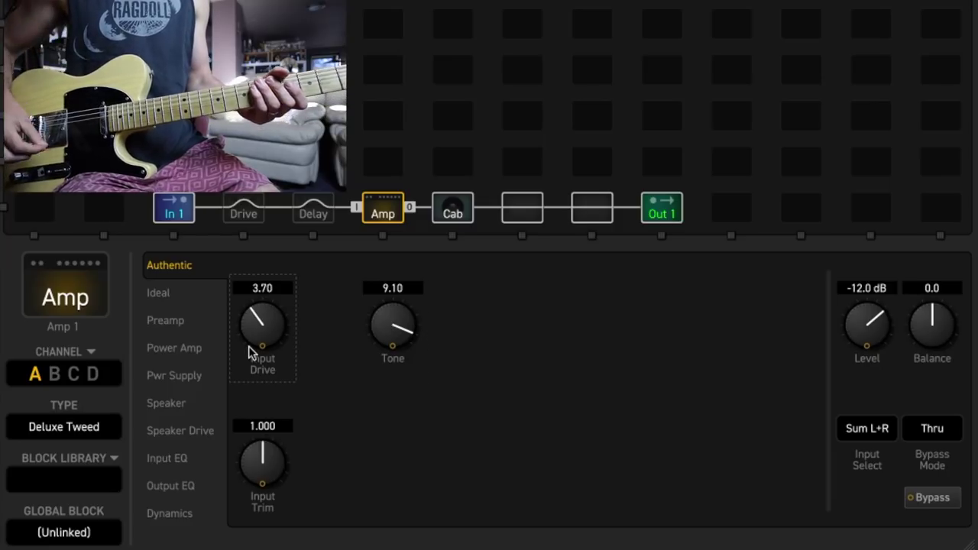